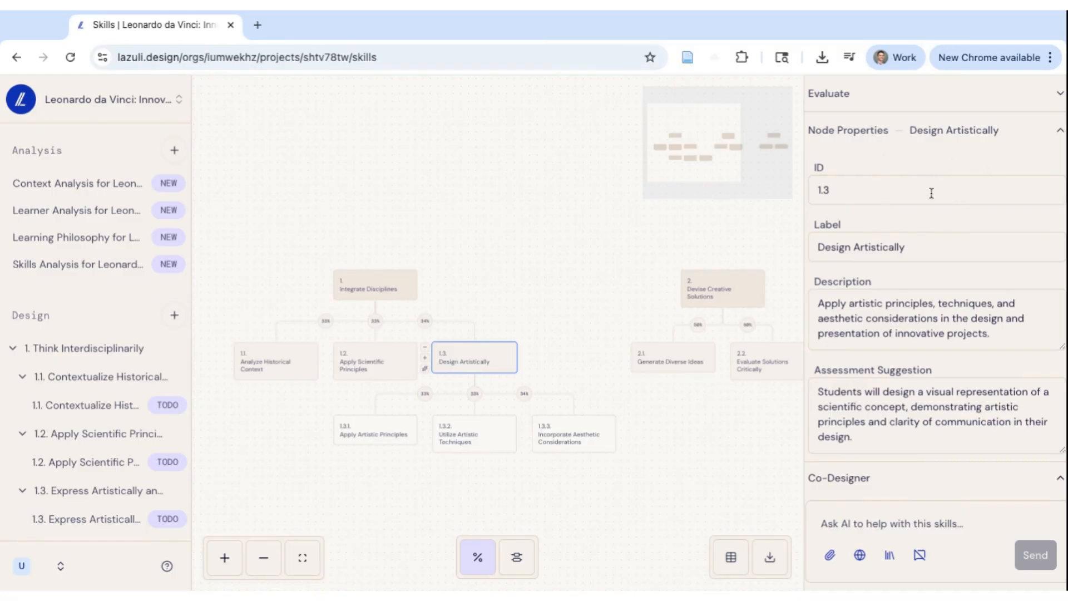
- Scroll through the Design Artistically node's properties to review its fields
scroll(842, 249, down, 2)
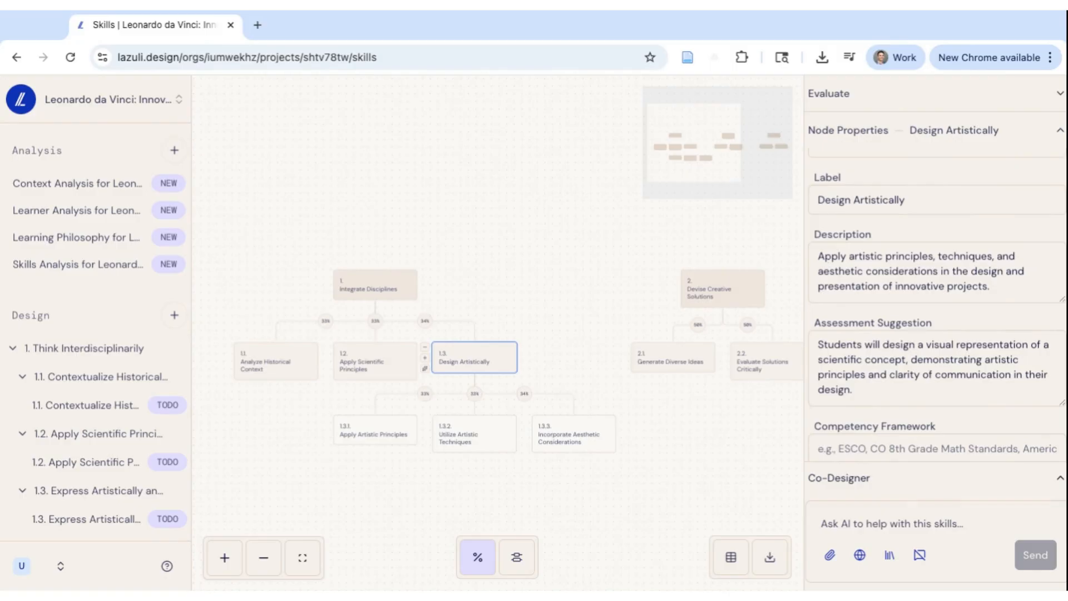
scroll(937, 307, down, 1)
scroll(937, 306, up, 1)
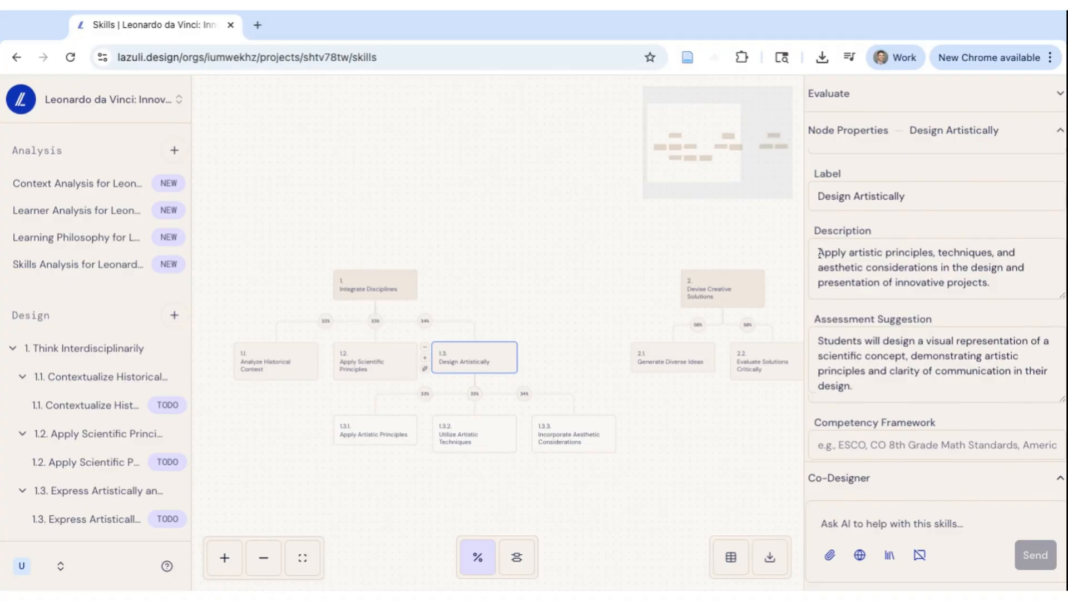
scroll(853, 392, down, 2)
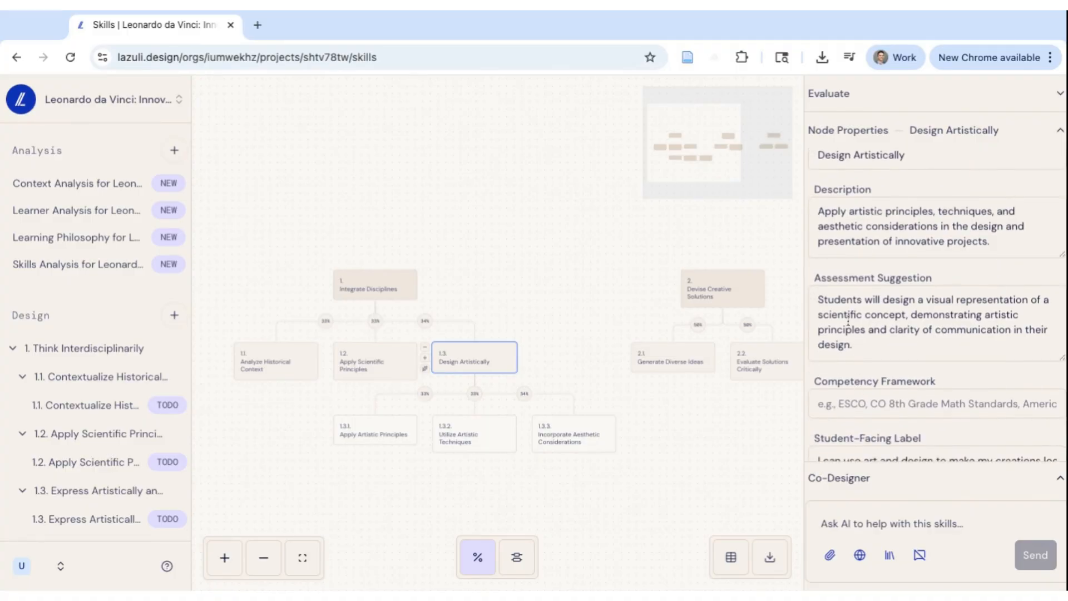
scroll(841, 323, down, 1)
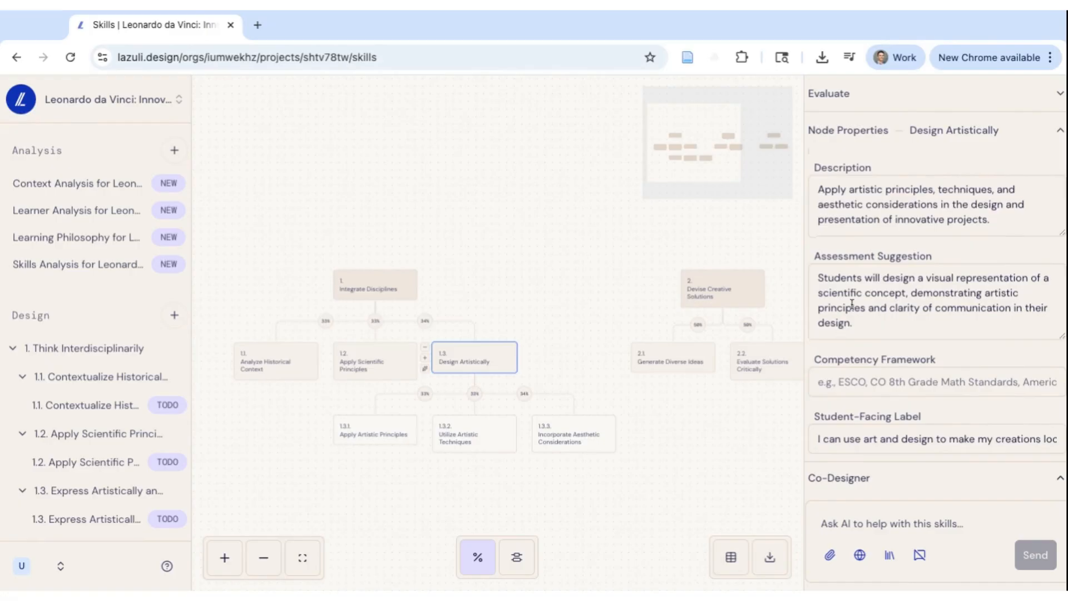
scroll(869, 290, down, 1)
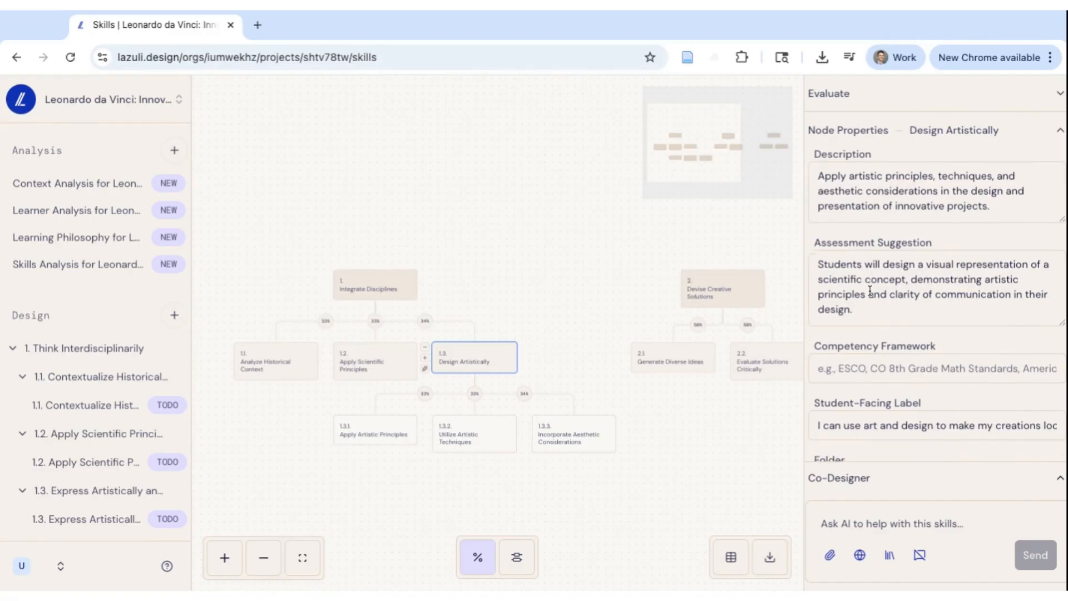
scroll(860, 322, down, 2)
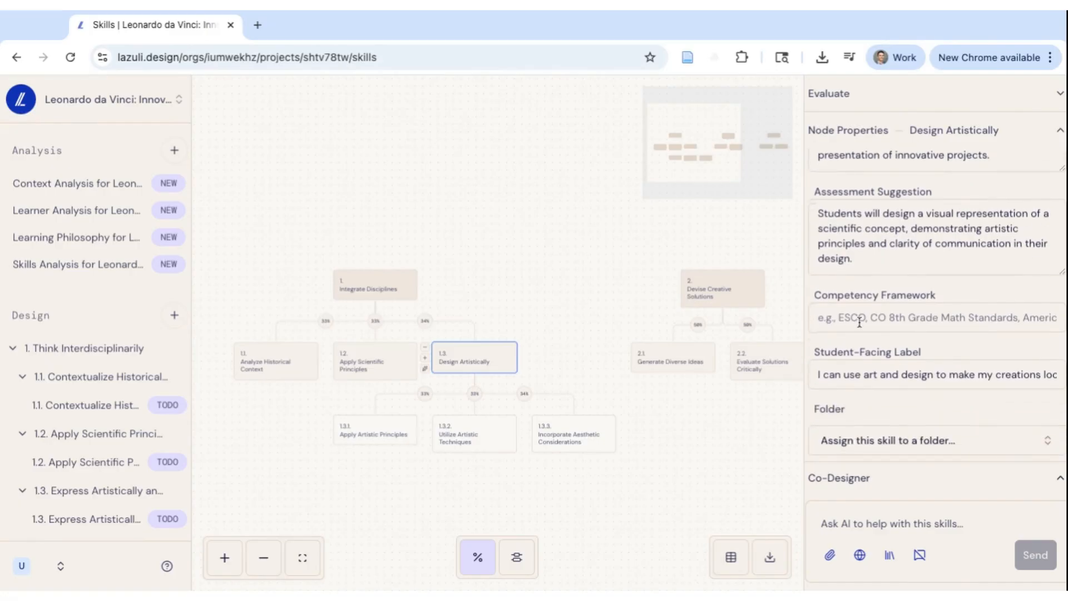
scroll(857, 320, down, 1)
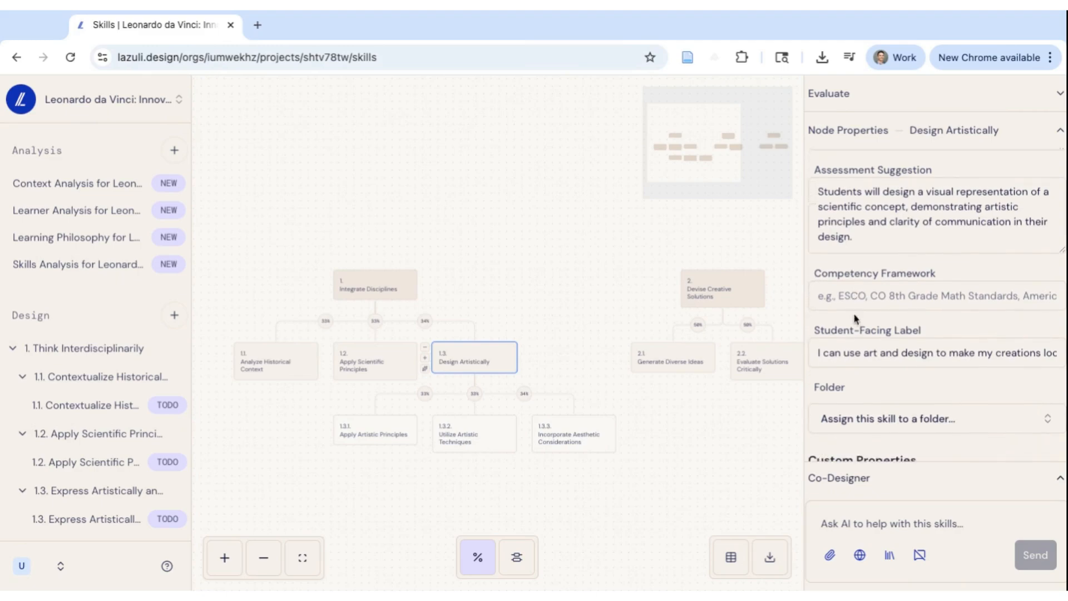
scroll(863, 299, down, 2)
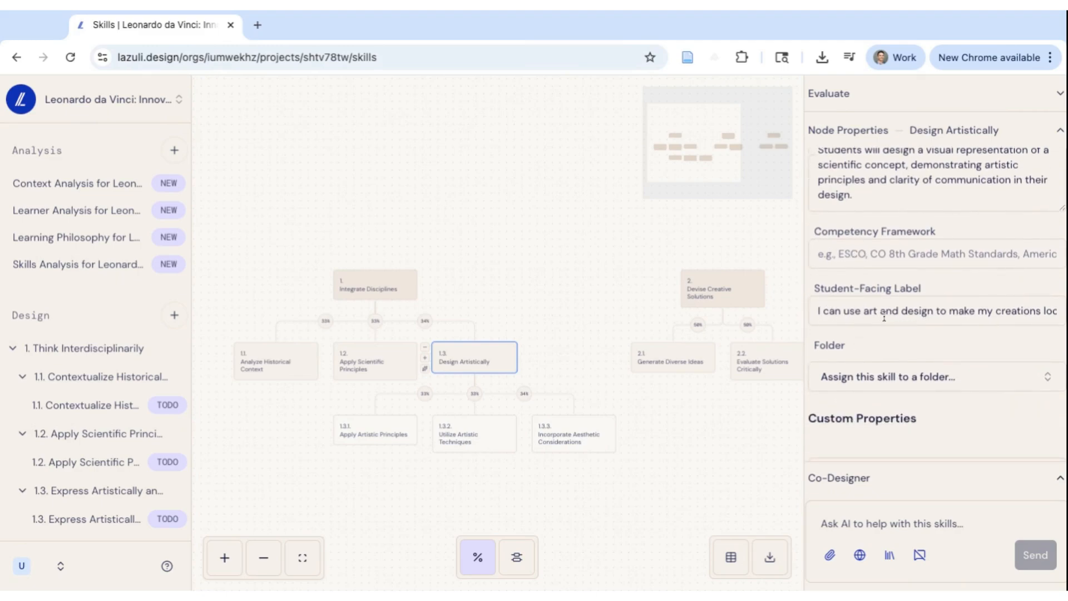
scroll(884, 317, down, 3)
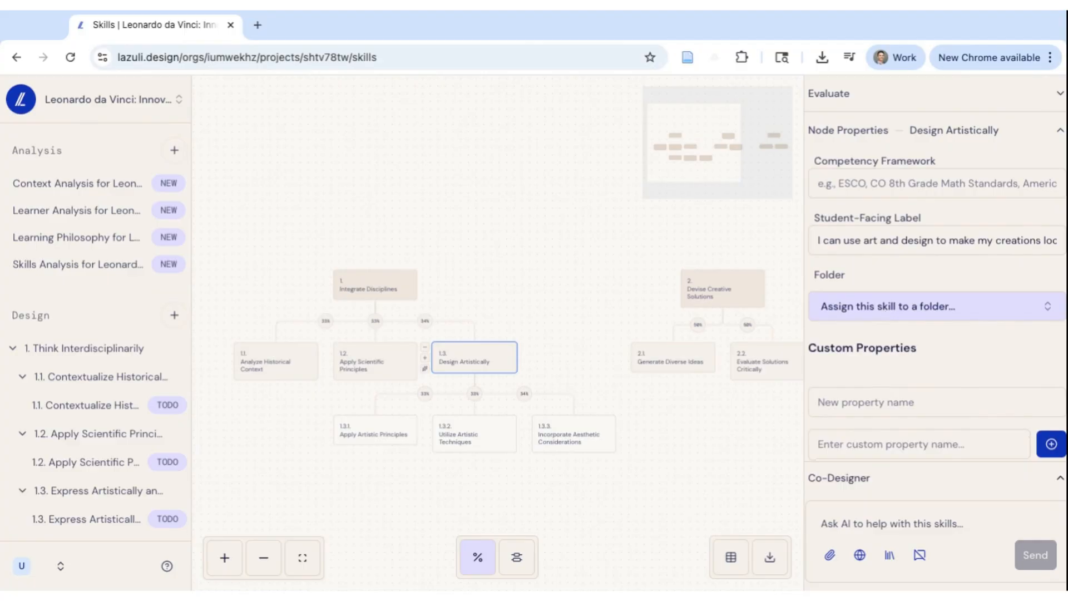
- Assign the Design Artistically skill to the folder 1.1. Contextualize Historically
click(874, 321)
scroll(881, 522, down, 2)
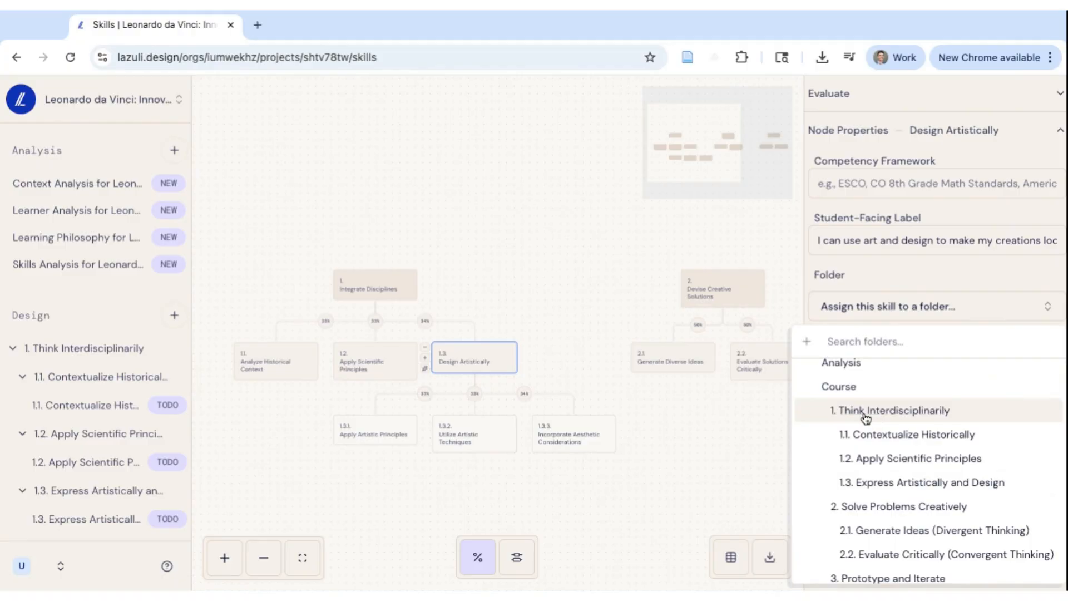
click(869, 434)
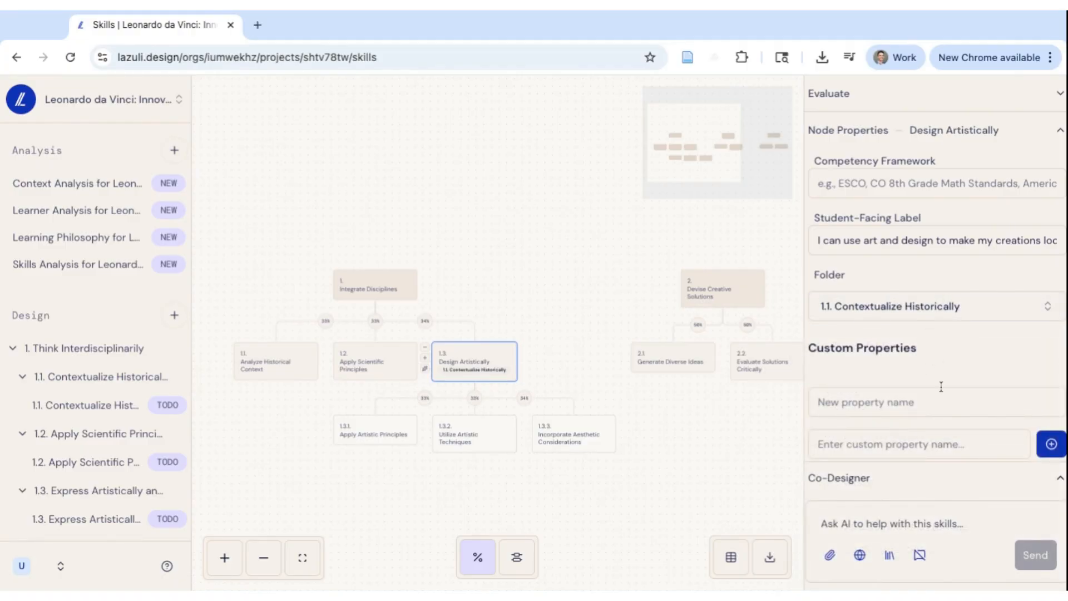
- Add a custom property named Performance Level to the Design Artistically skill
scroll(942, 386, down, 2)
click(880, 361)
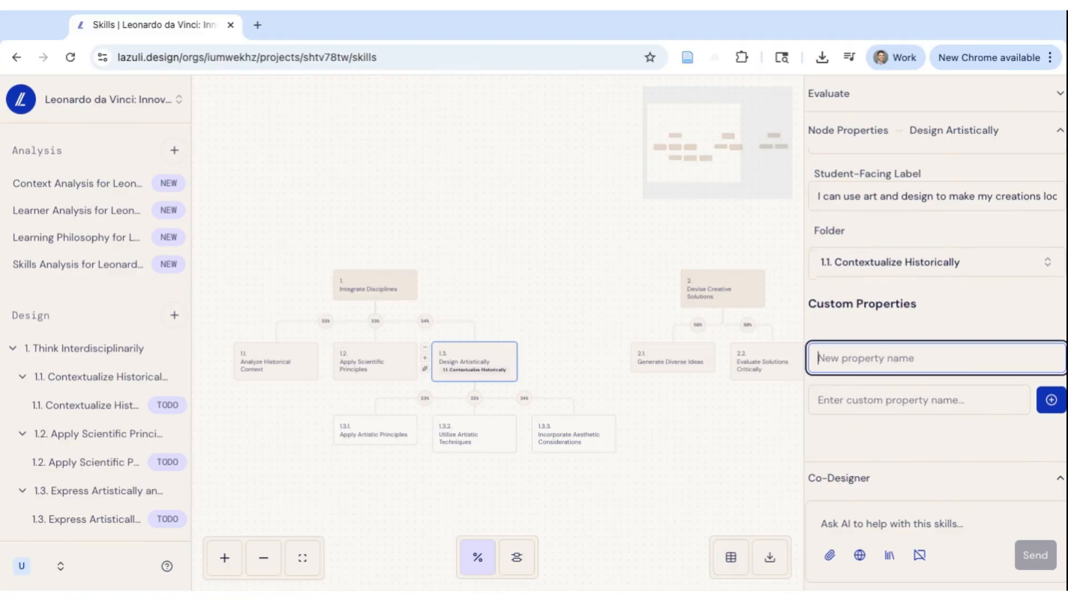
text(Performanc)
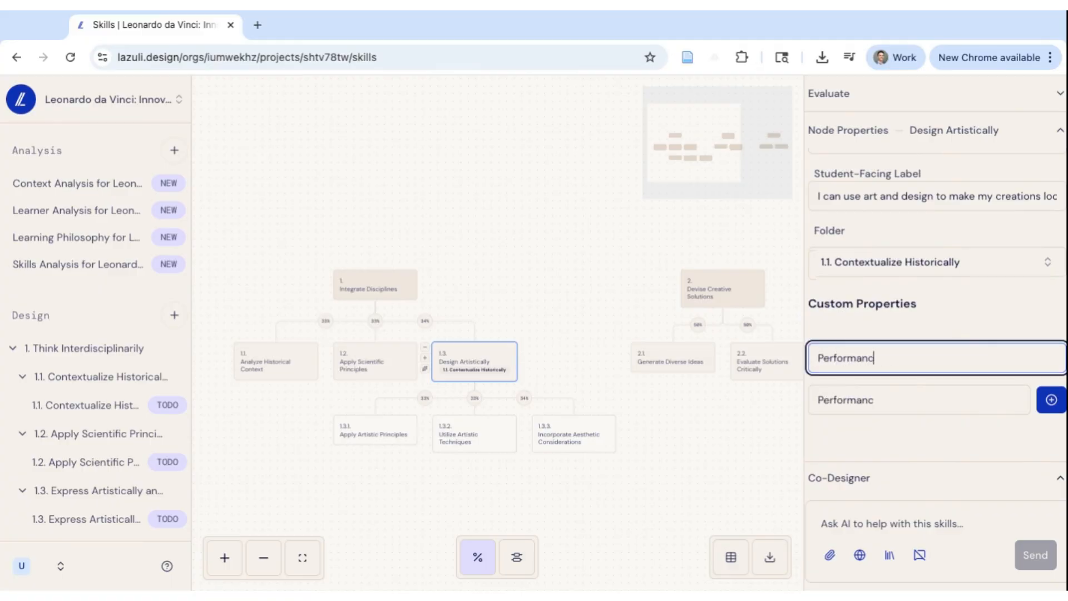
text(e Ievel)
click(1050, 399)
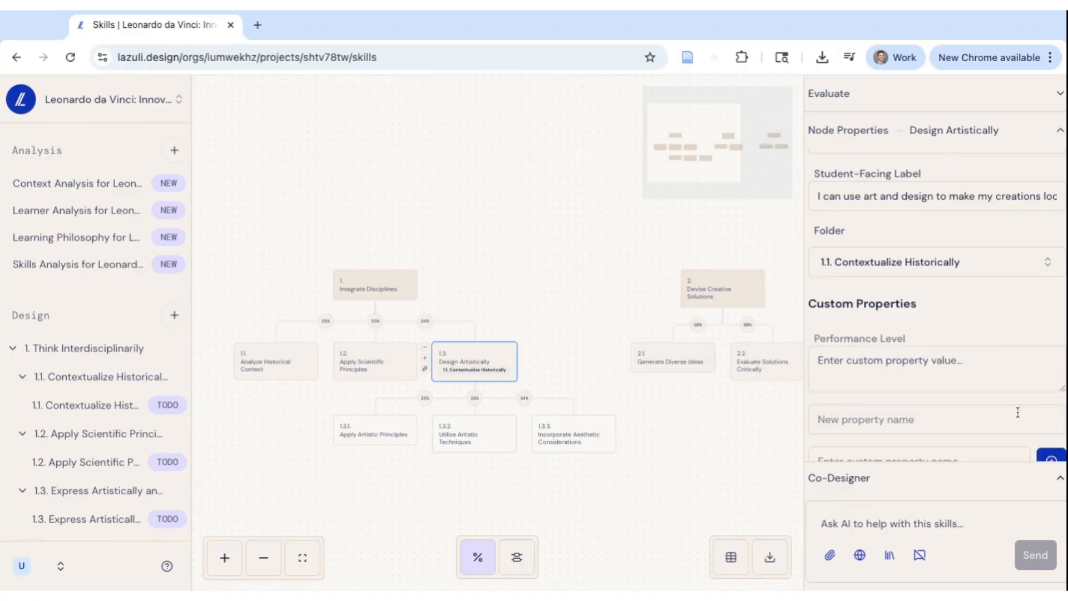
- Set the Performance Level property's value to novice
scroll(878, 442, down, 2)
click(841, 306)
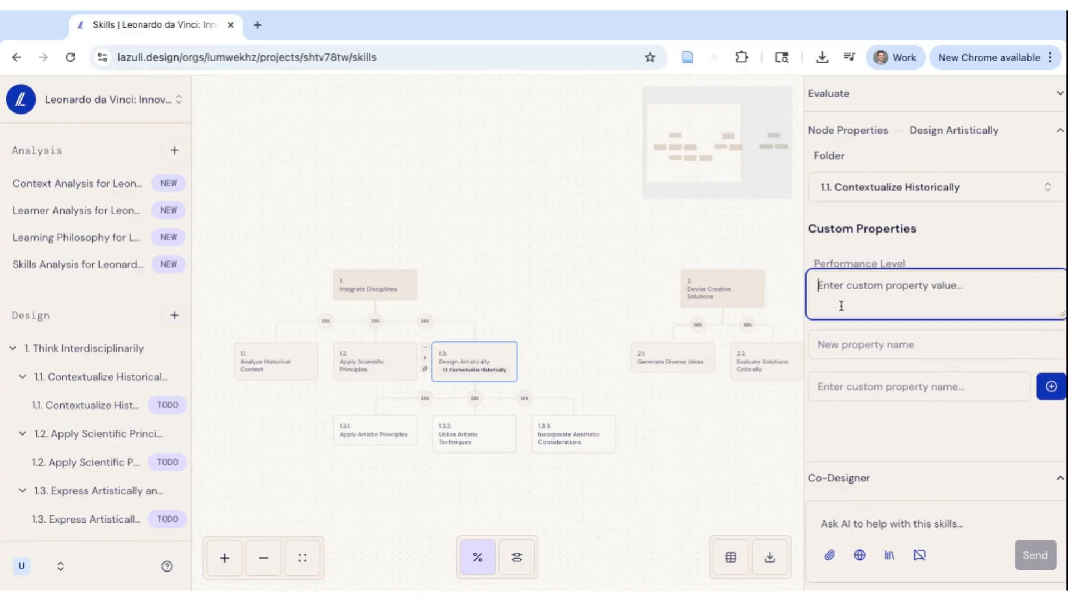
text(novice)
click(934, 248)
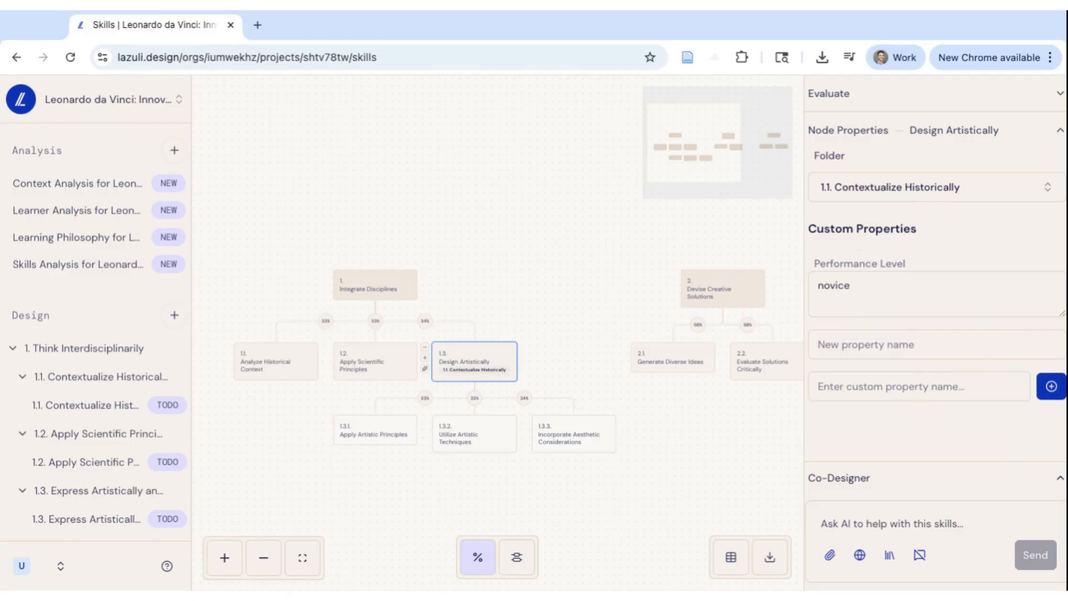
- Add a child node under the Apply Artistic Principles skill
scroll(894, 299, up, 5)
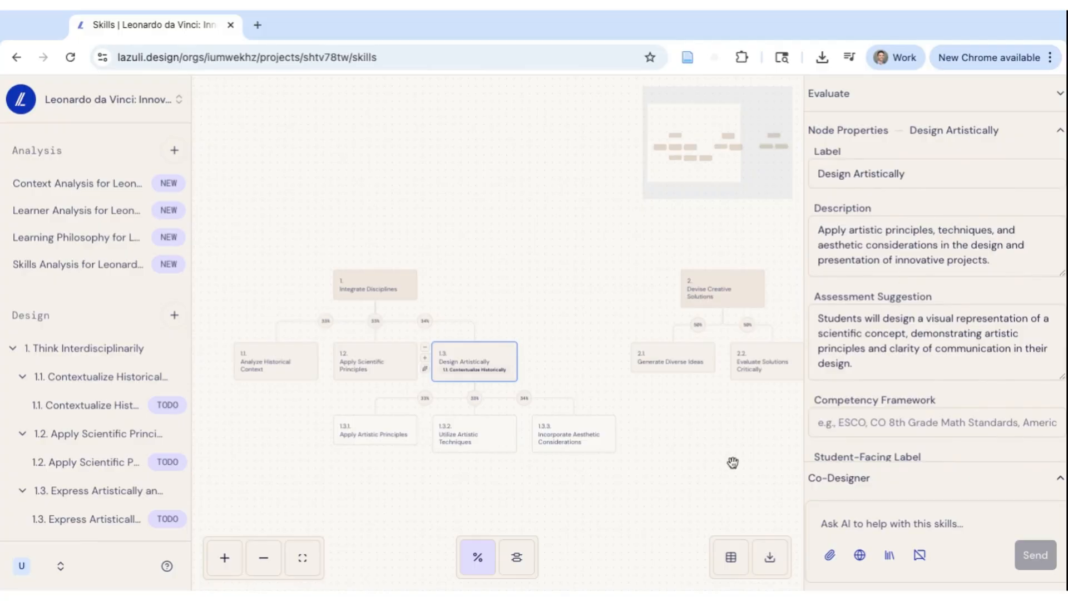
click(369, 438)
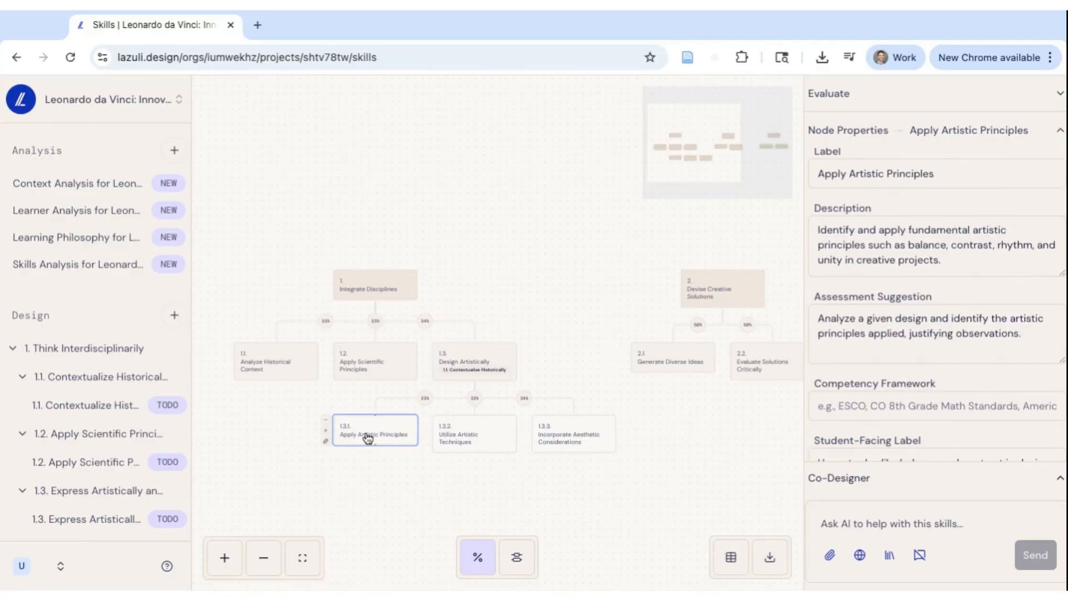
click(325, 430)
click(346, 480)
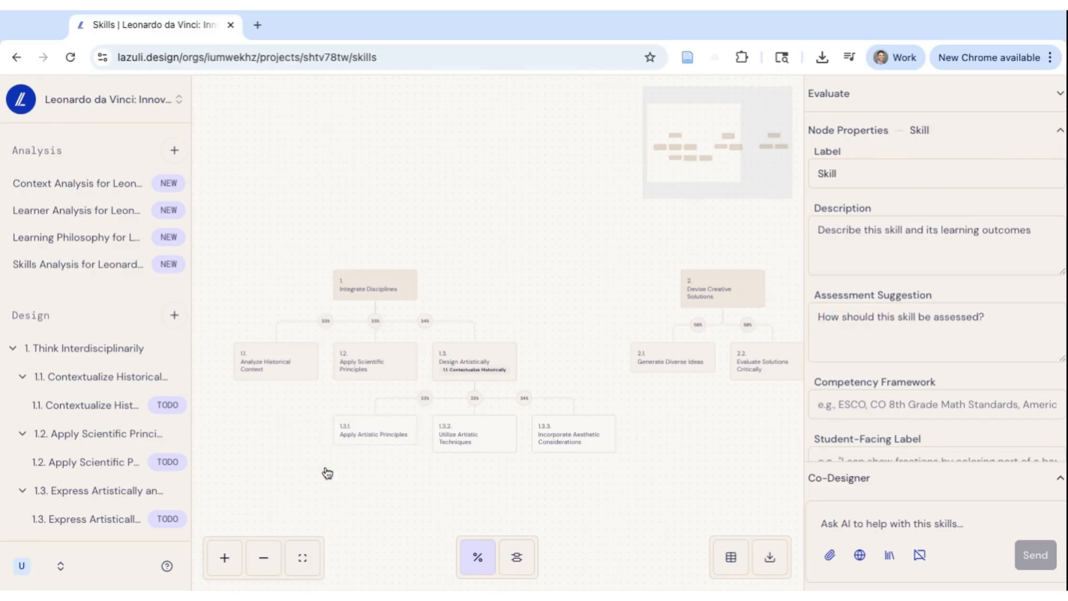
- Inspect the relationship edge linking Apply Artistic Principles to its parent, including its type options, weighting and citation fields
click(370, 440)
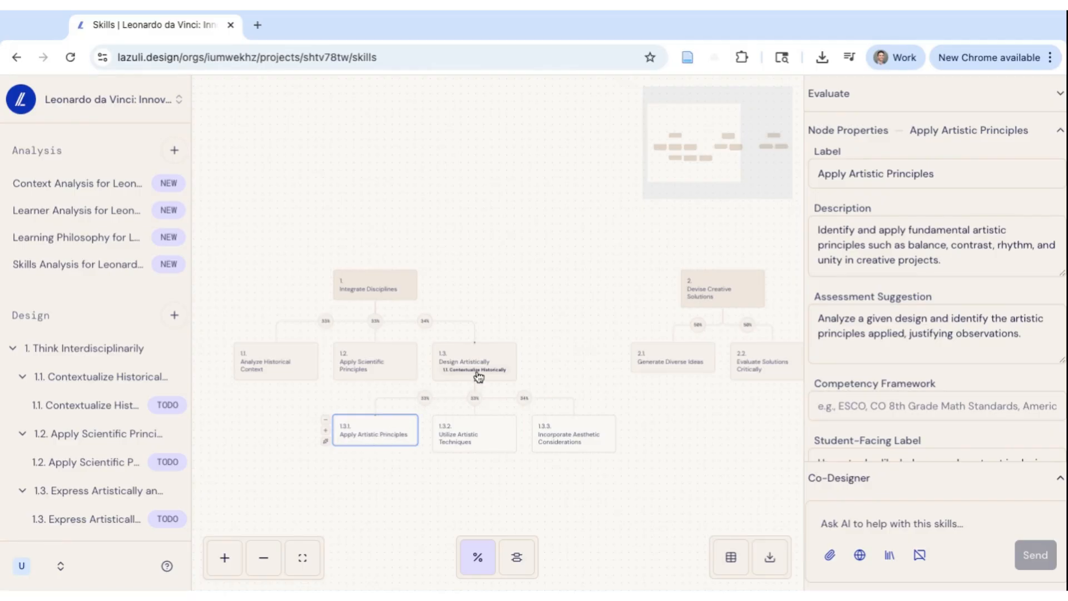
click(401, 406)
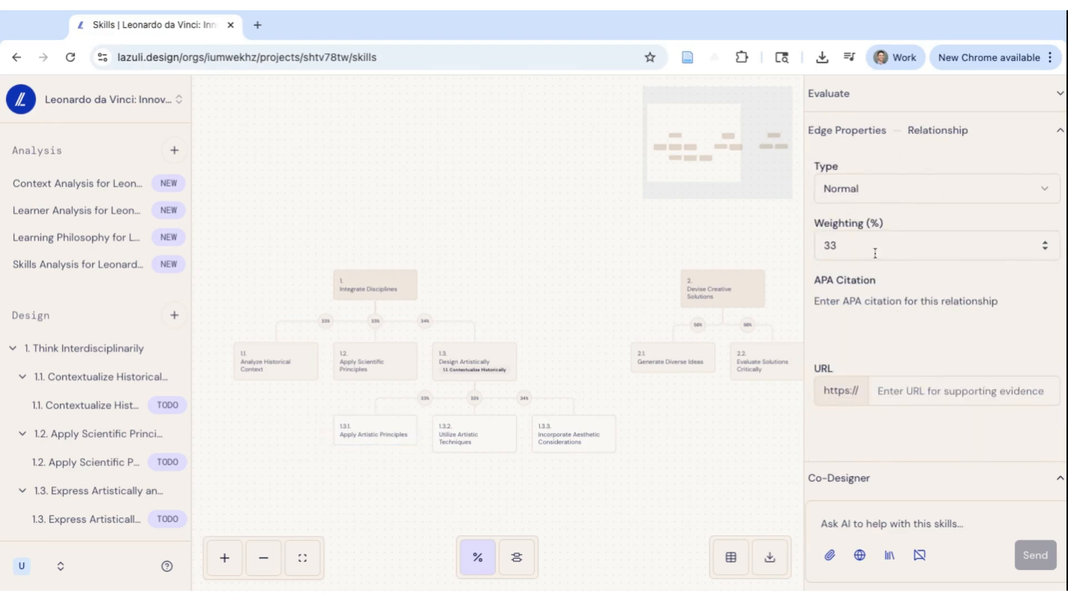
click(890, 193)
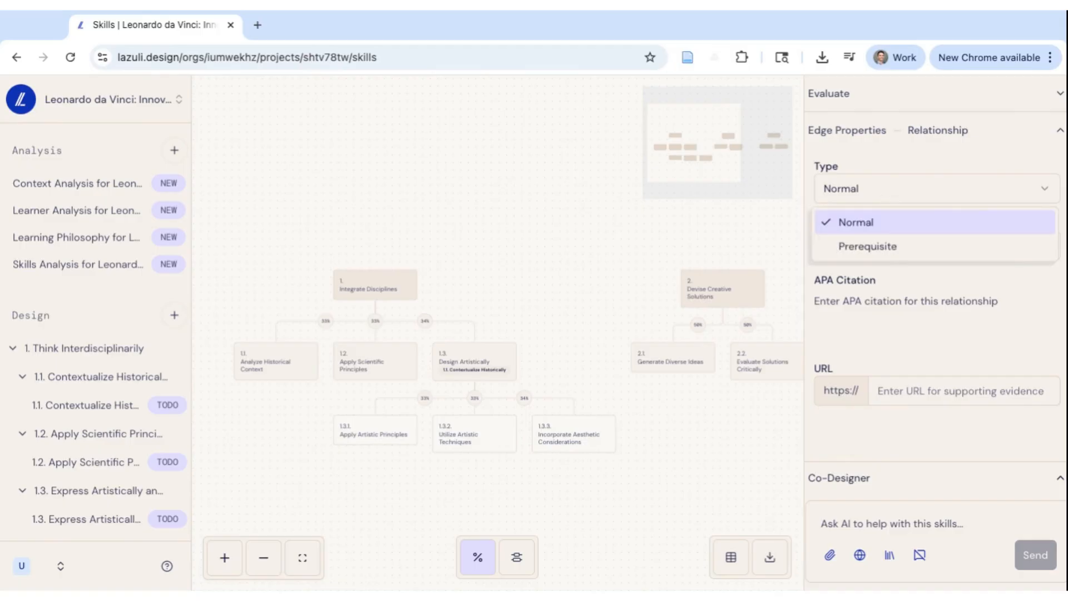
key(Escape)
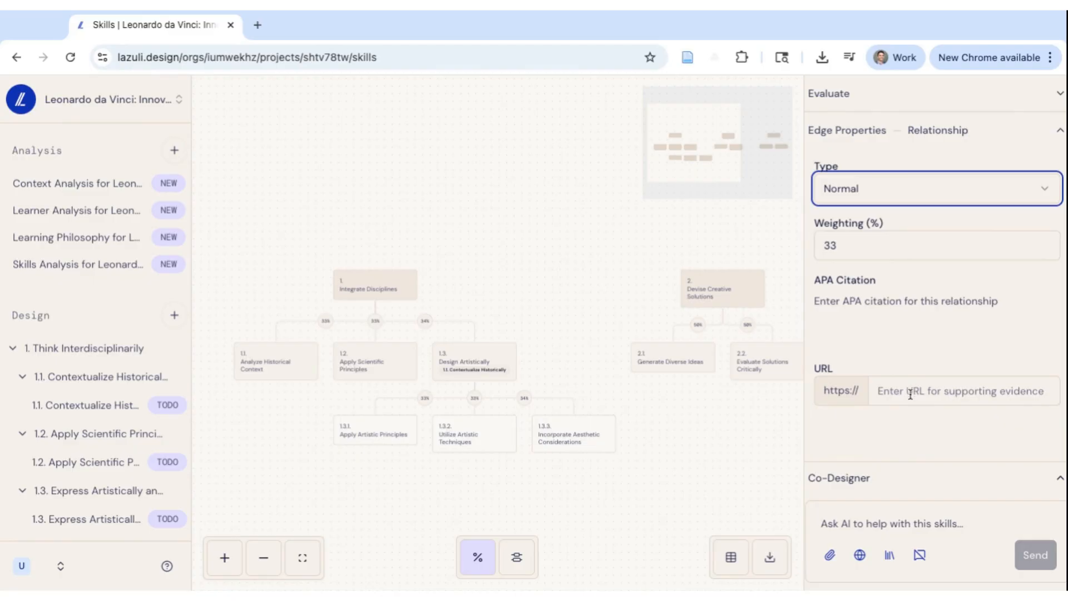
click(920, 312)
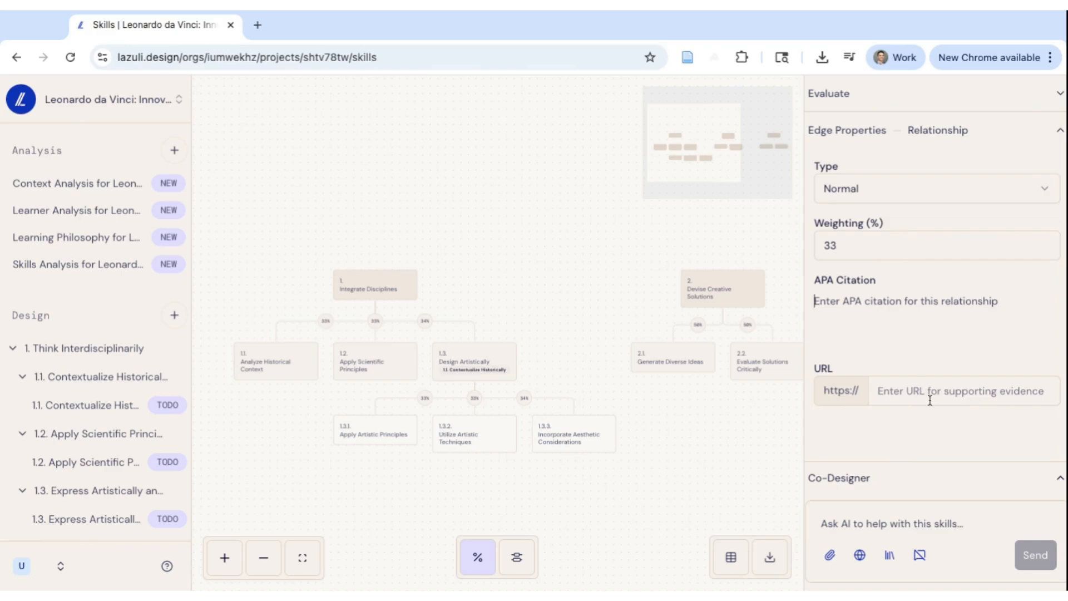
- Expand the Co-Designer panel and scroll through the previous AI conversation
scroll(895, 485, left, 1)
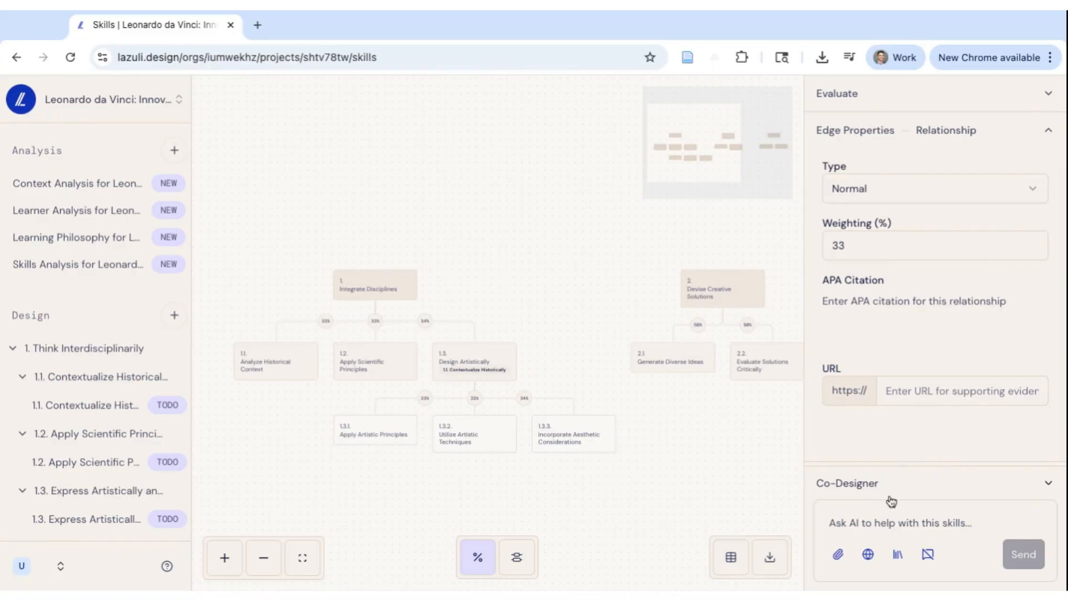
click(930, 476)
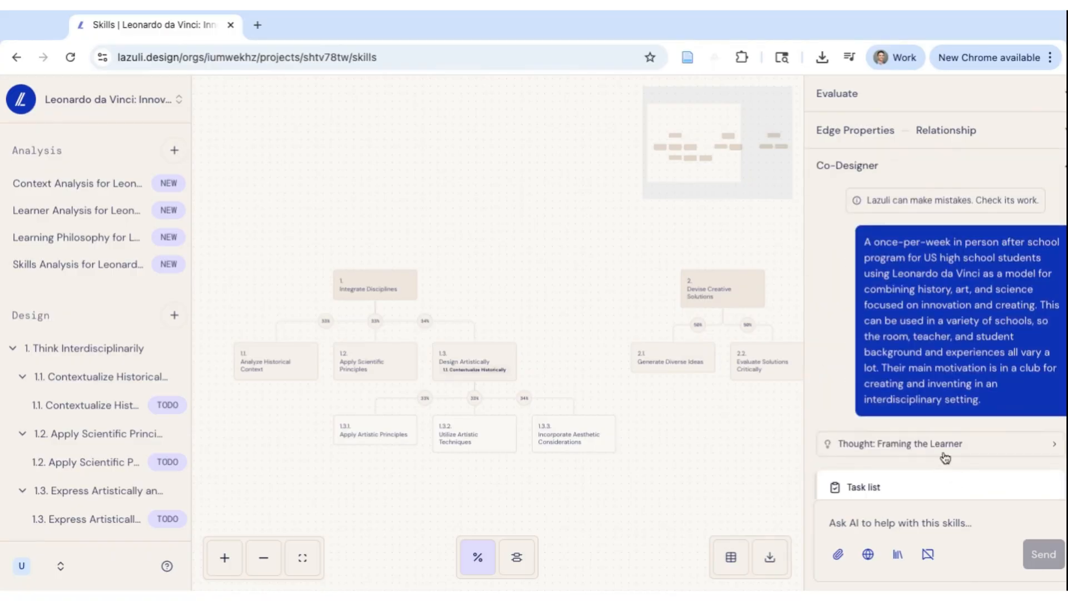
scroll(946, 459, down, 20)
scroll(945, 459, down, 15)
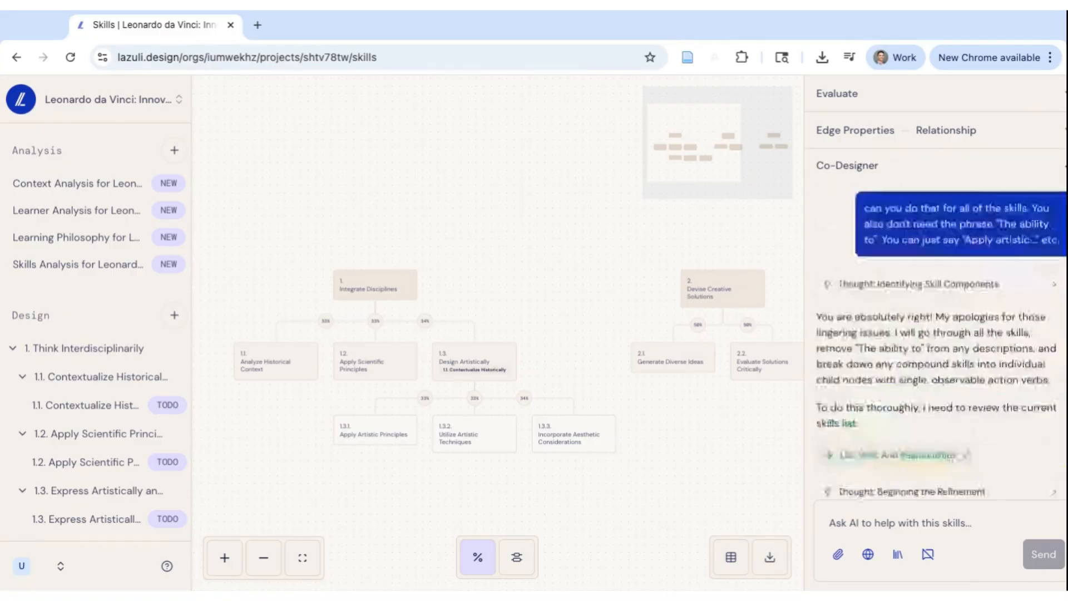
- Ask the Co-Designer AI: Can you add more children to 1.2
click(902, 518)
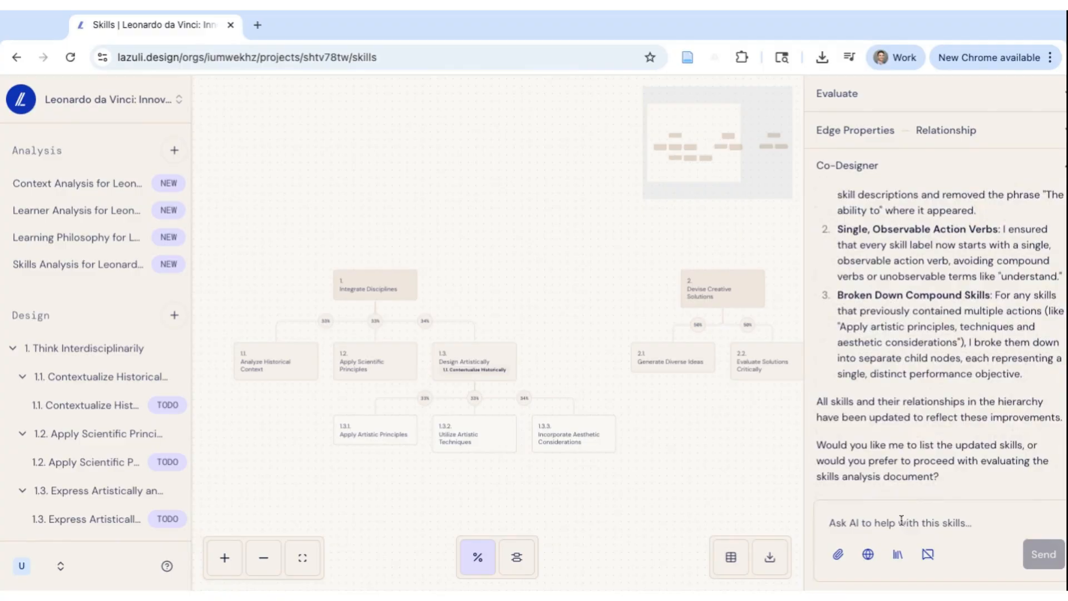
text(Can you add more child)
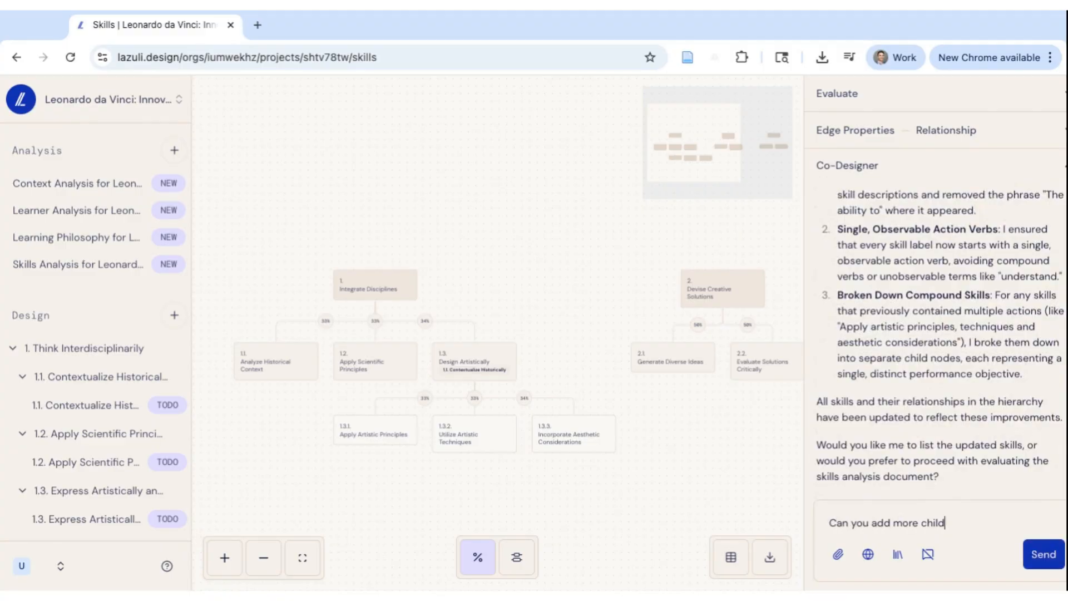
text(ren to 1.2)
key(Return)
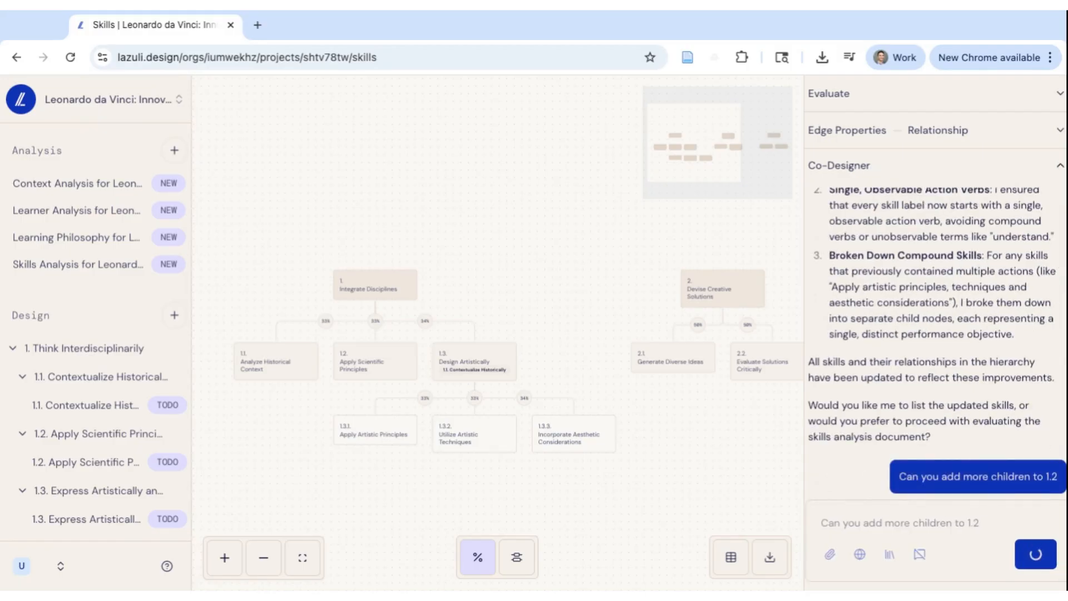
- Re-arrange the skill tree with the auto-layout control after fitting it to the view
click(225, 559)
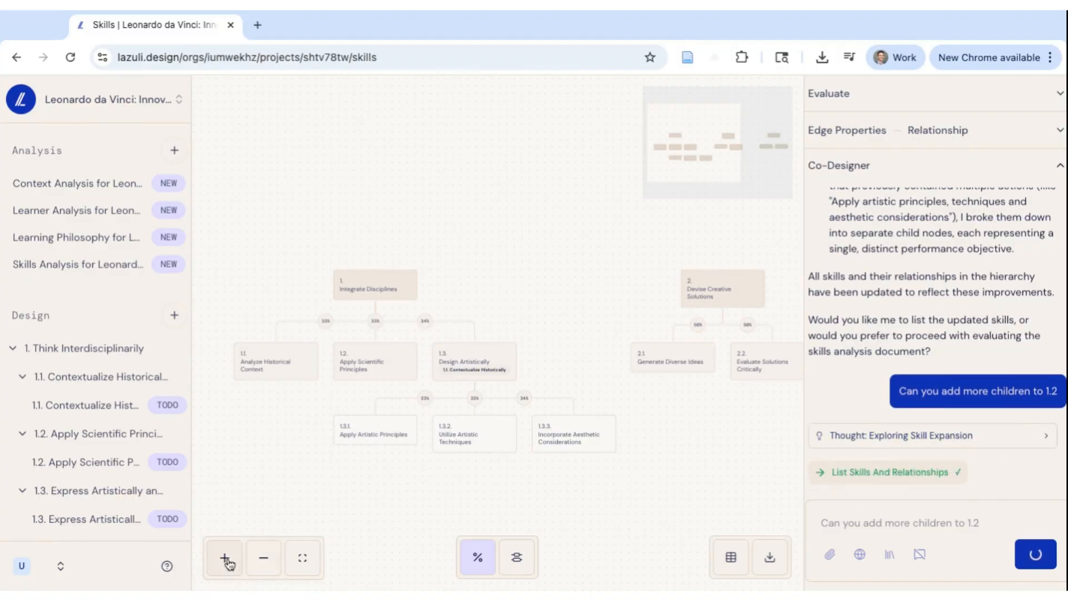
click(259, 567)
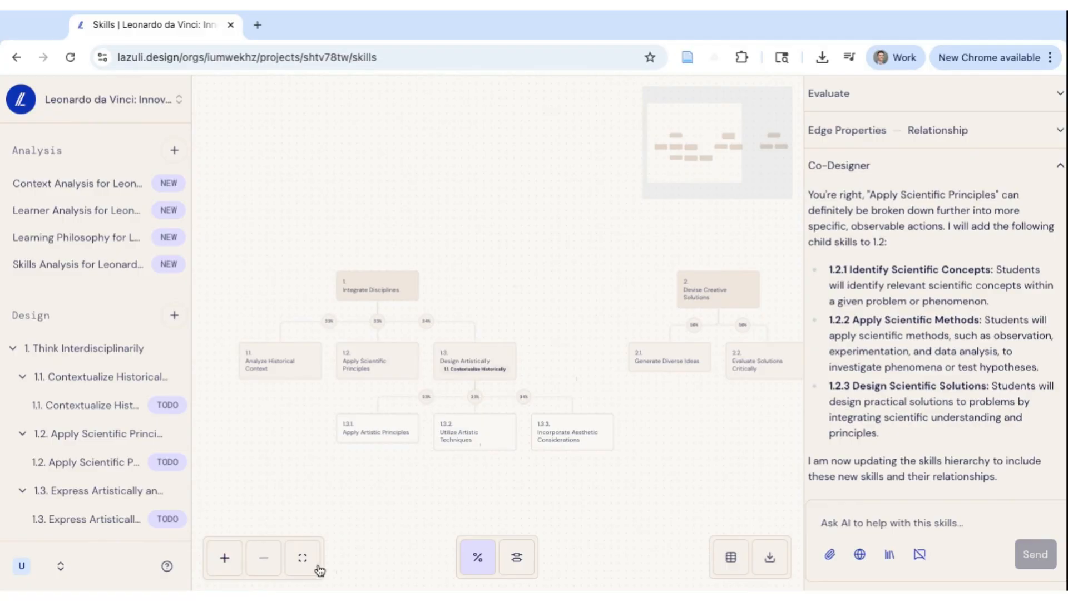
key(F11)
key(ctrl+minus)
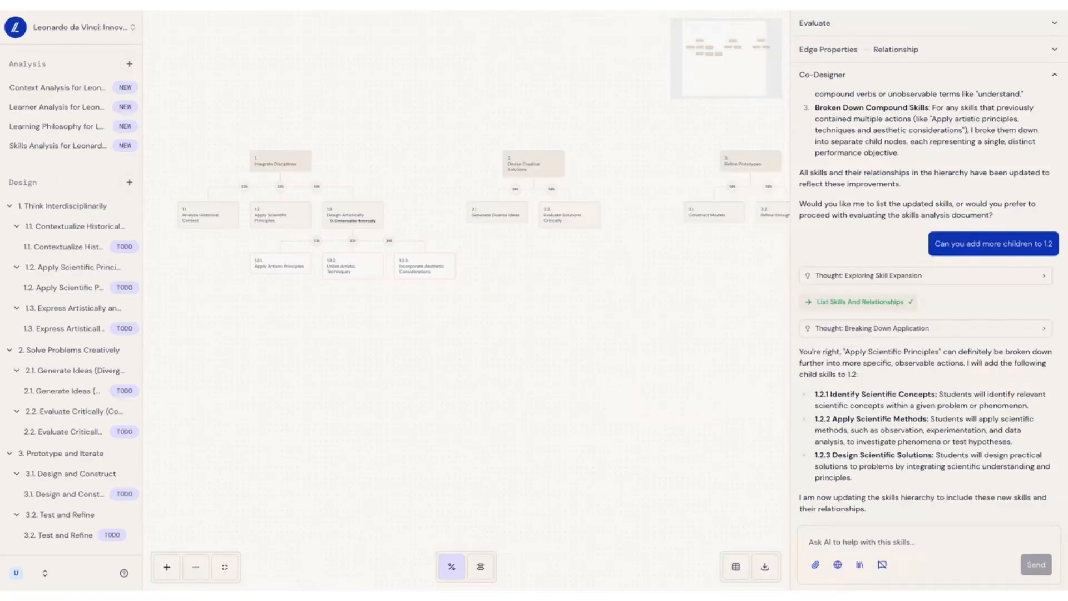
click(227, 573)
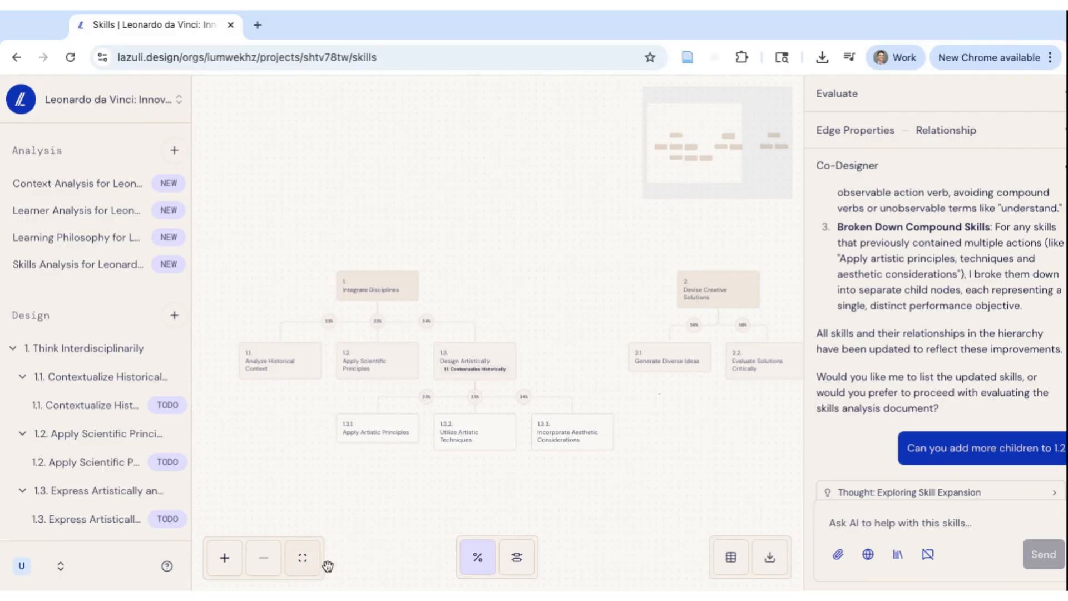
click(518, 567)
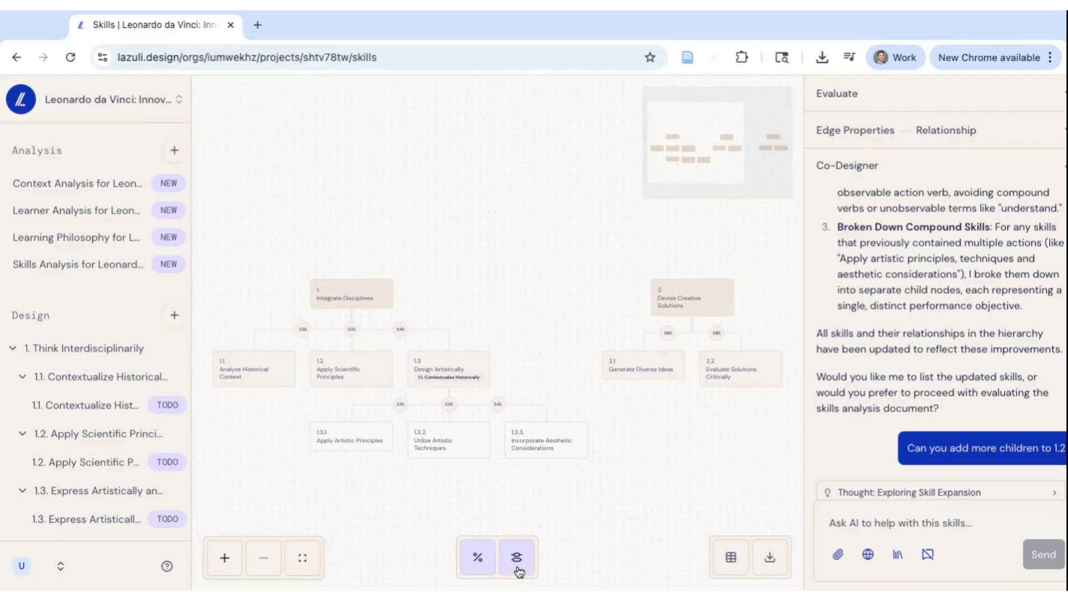
- Select the Incorporate Aesthetic Considerations node and toggle the percentage weight display off and back on
drag(547, 437, 594, 520)
click(526, 572)
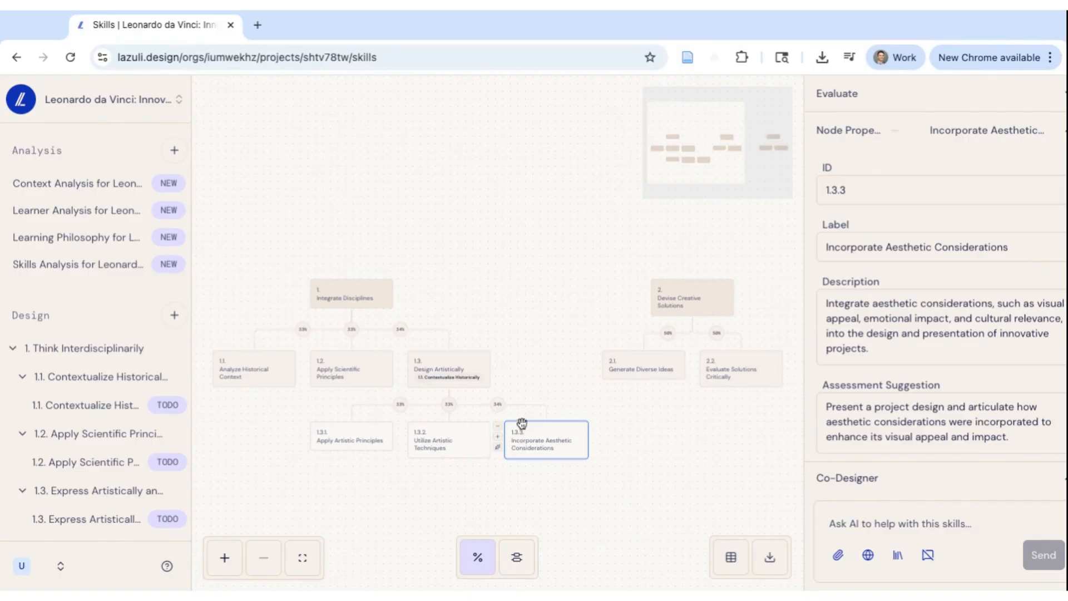
click(476, 561)
click(476, 561)
- Switch to the table view and rename the Integrate Disciplines skill label to "Integrate different Disciplines"
click(728, 558)
click(579, 399)
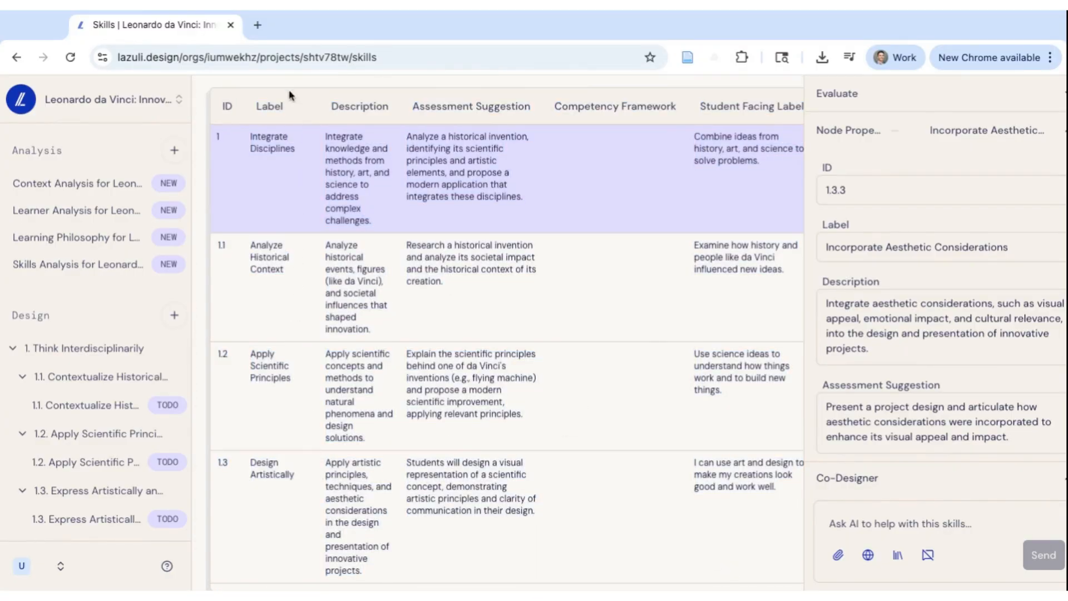
double_click(282, 149)
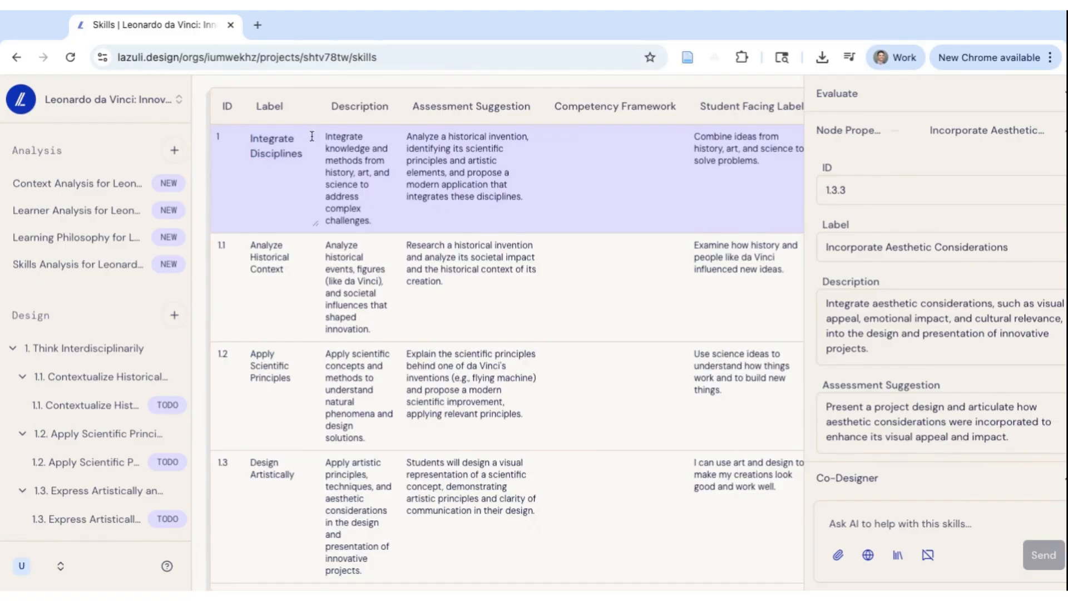
click(297, 139)
text(different)
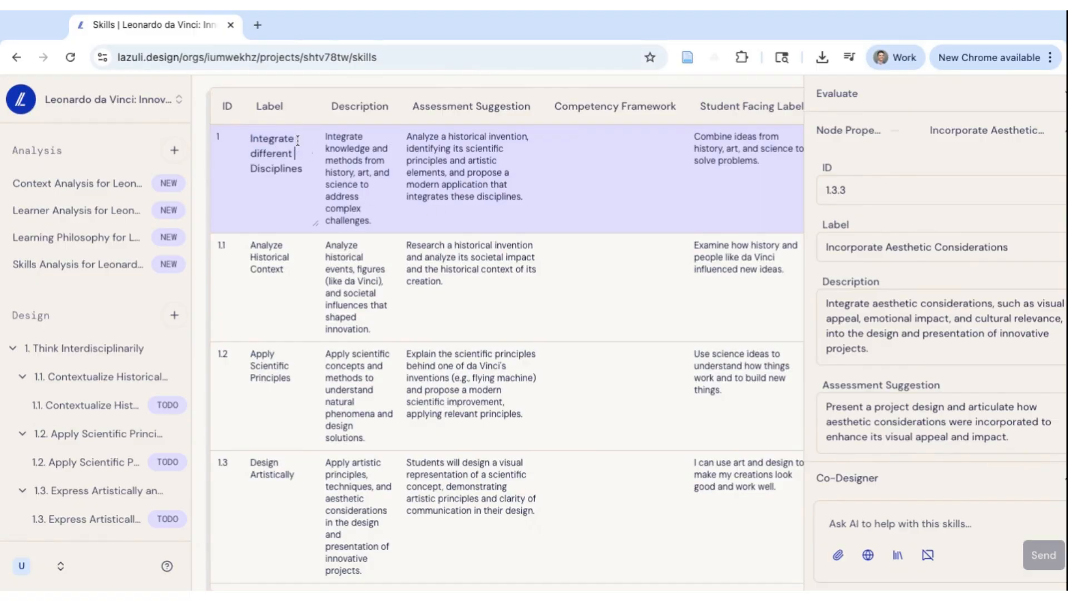
key(Return)
- Browse the skills table columns, then return to the tree view
scroll(383, 277, down, 10)
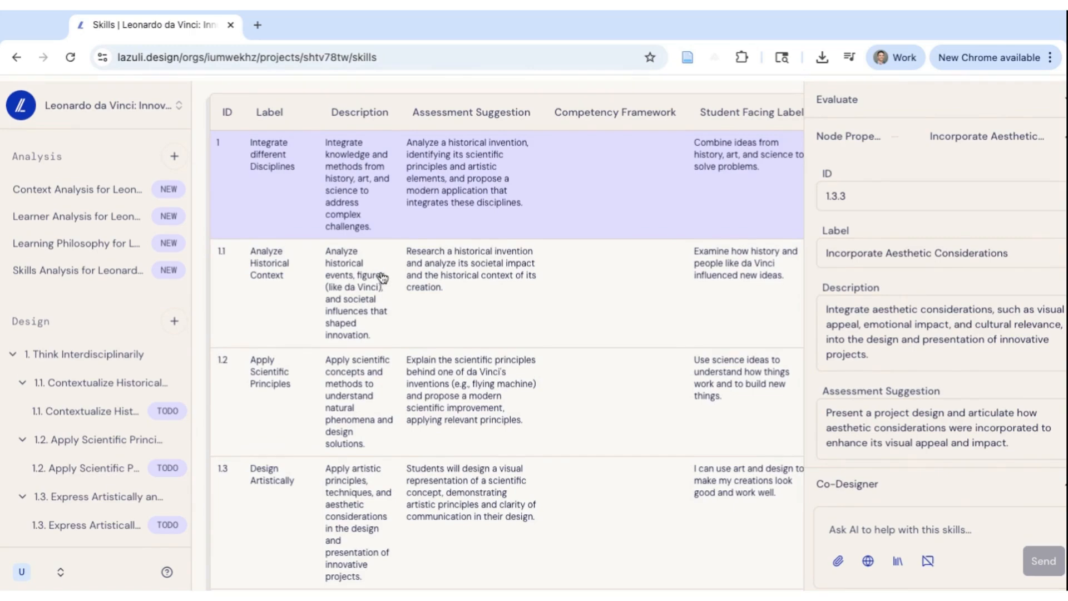
scroll(383, 276, up, 10)
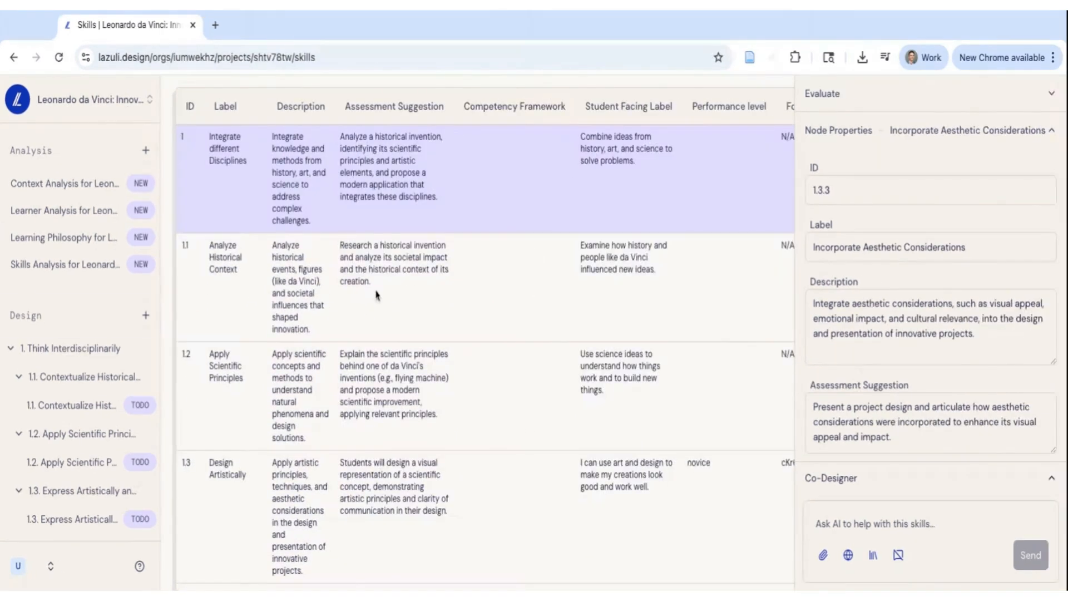
click(638, 539)
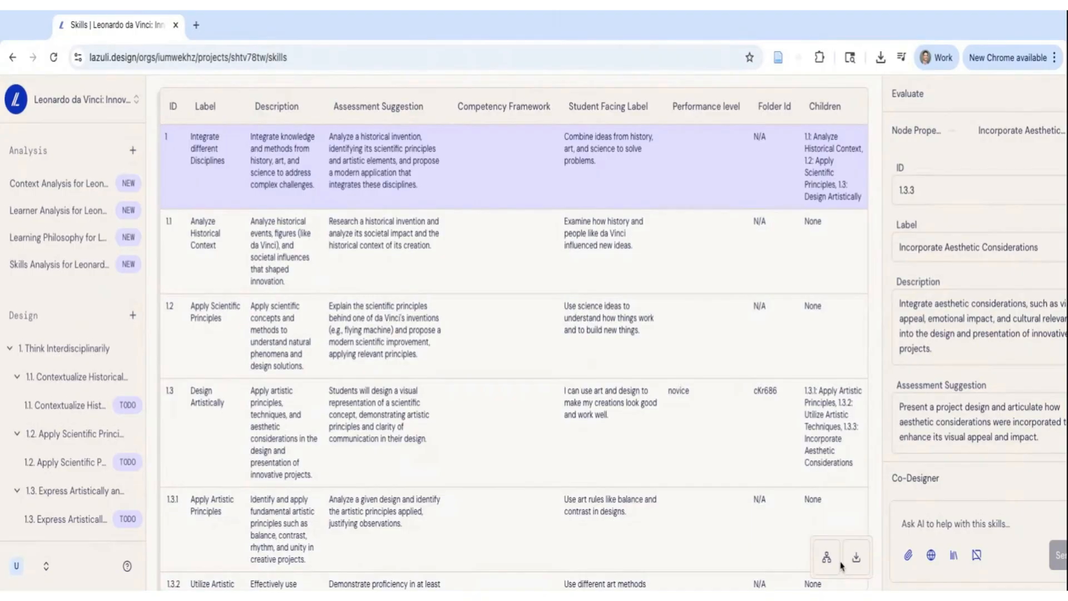
click(827, 560)
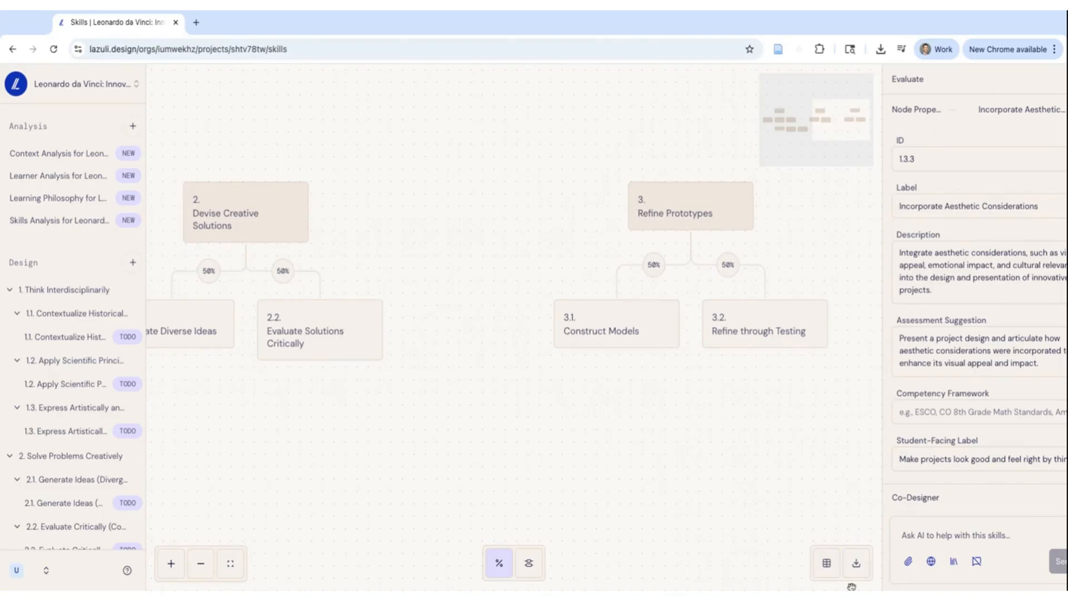
- Download the skills map and expand the Evaluate section
click(856, 573)
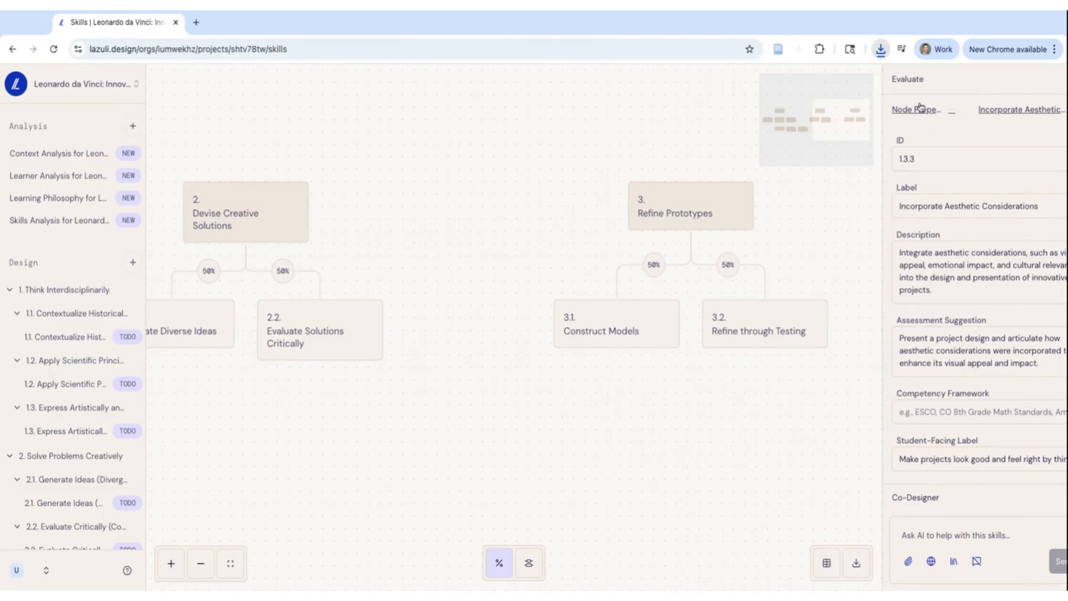
click(959, 82)
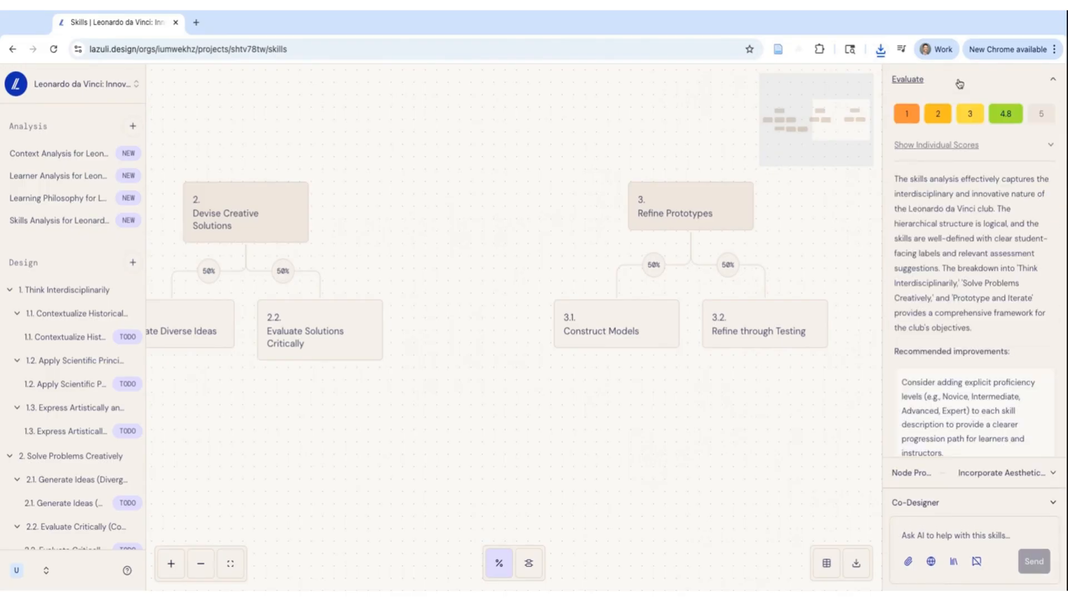
- Apply Improve this to the recommendation about adding explicit proficiency levels to each skill
scroll(968, 245, down, 3)
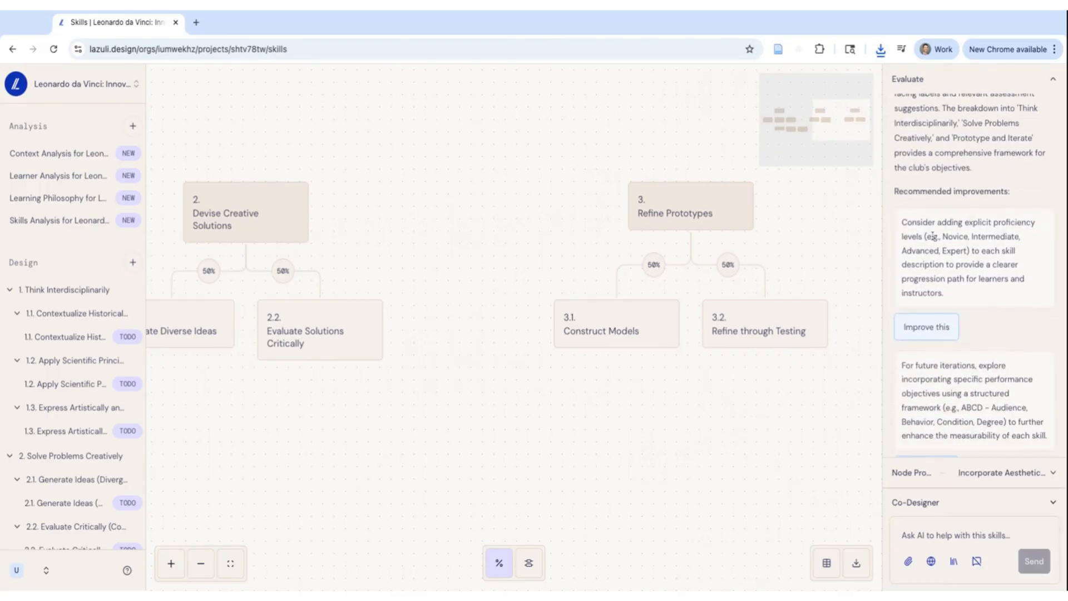
drag(902, 221, 945, 294)
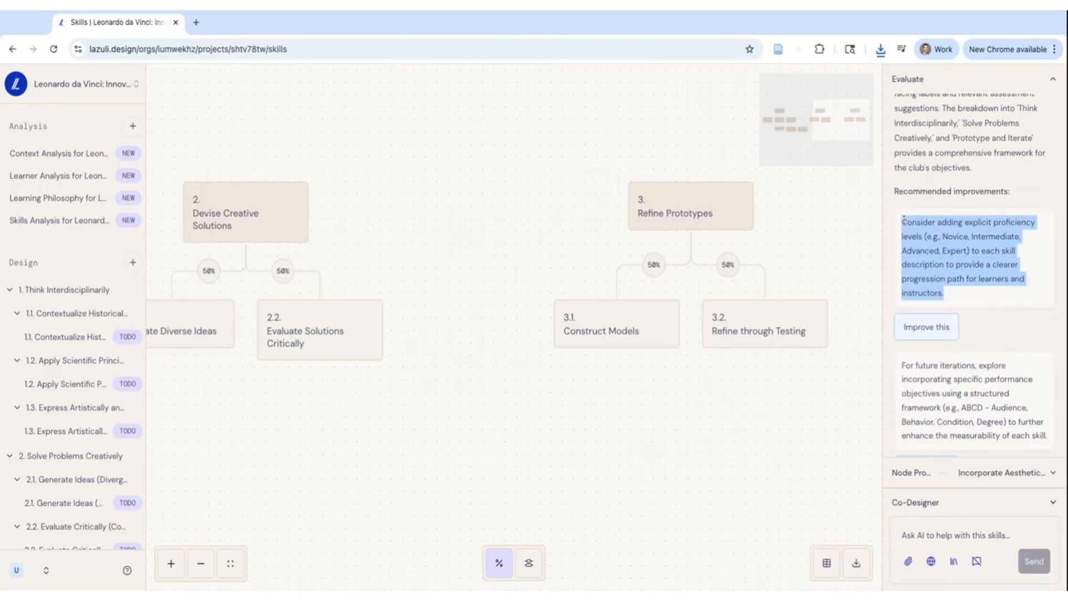
click(927, 327)
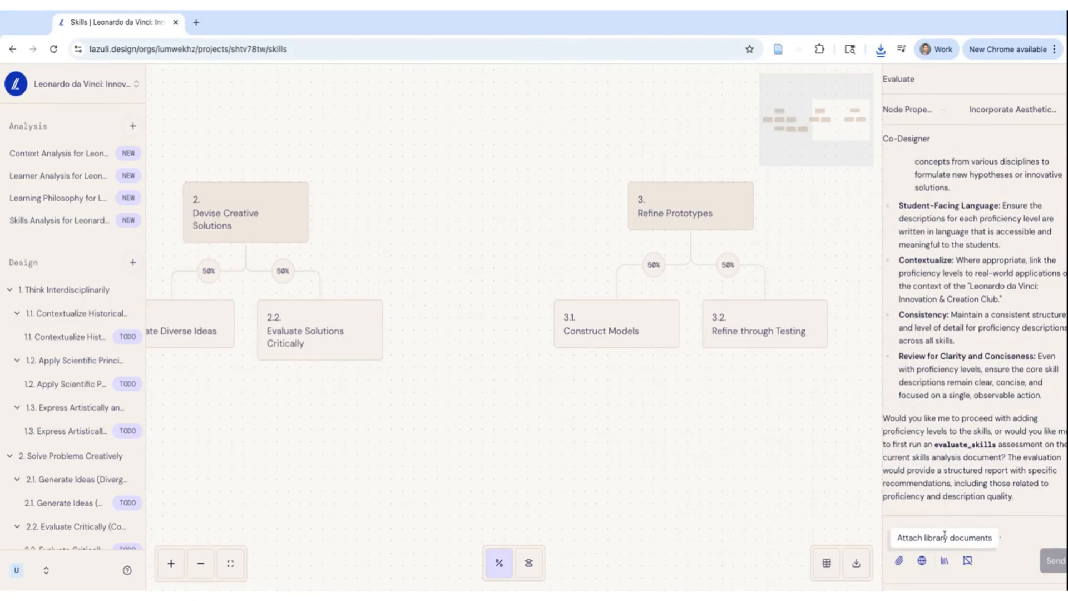
- Reply "yes" to the Co-Designer to proceed with adding proficiency levels to the skills
click(1019, 533)
text(yes)
key(Return)
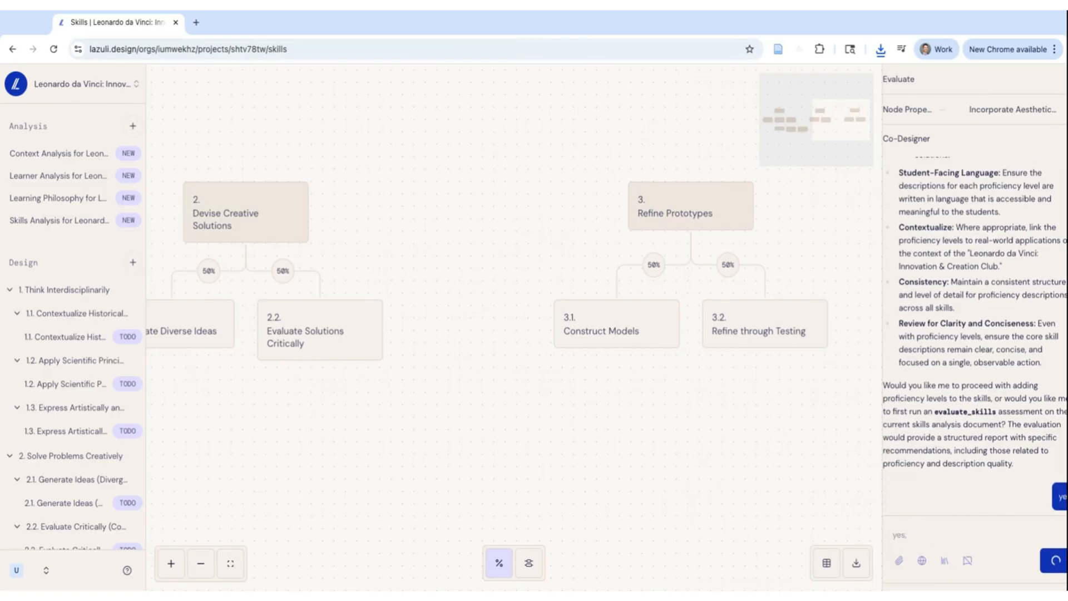